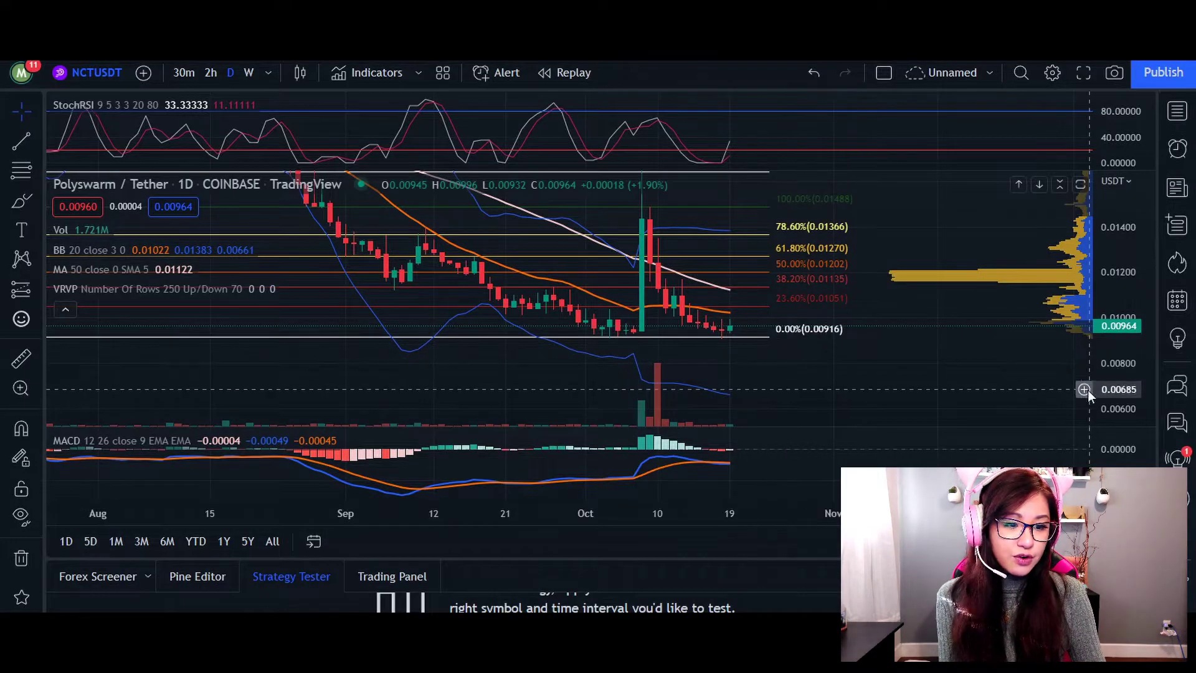
Rescale the daily price axis and reposition the chart around the Fibonacci retracement levels.
drag(1097, 392, 1097, 355)
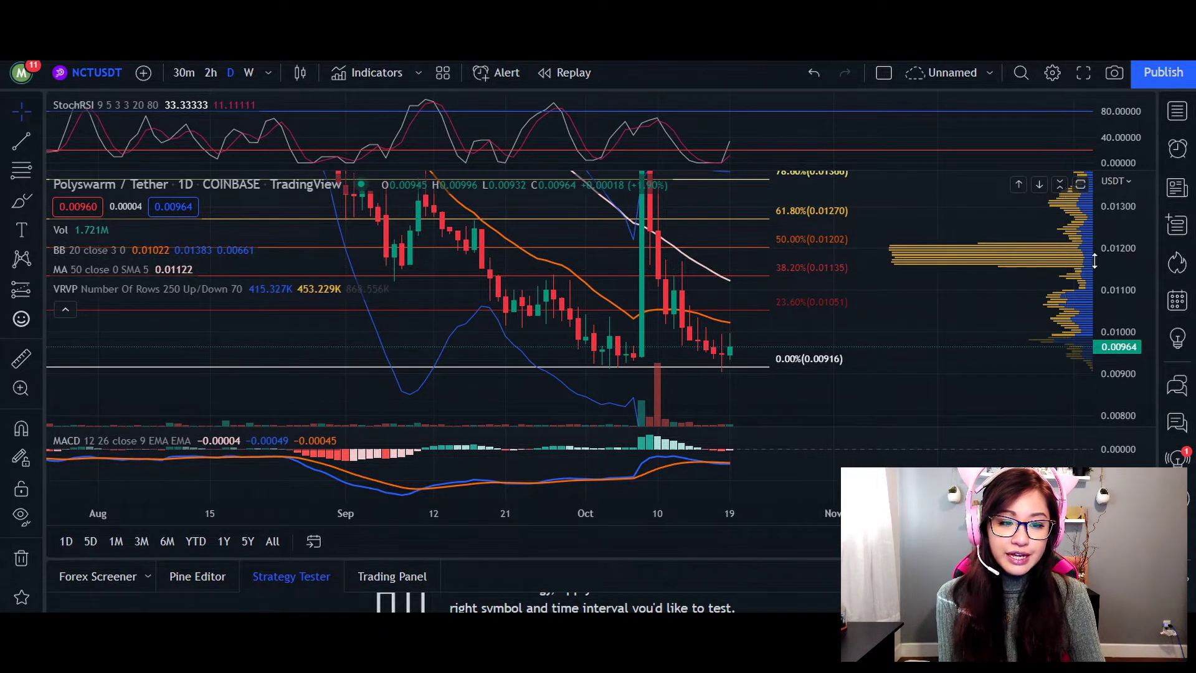
drag(1103, 249, 1062, 342)
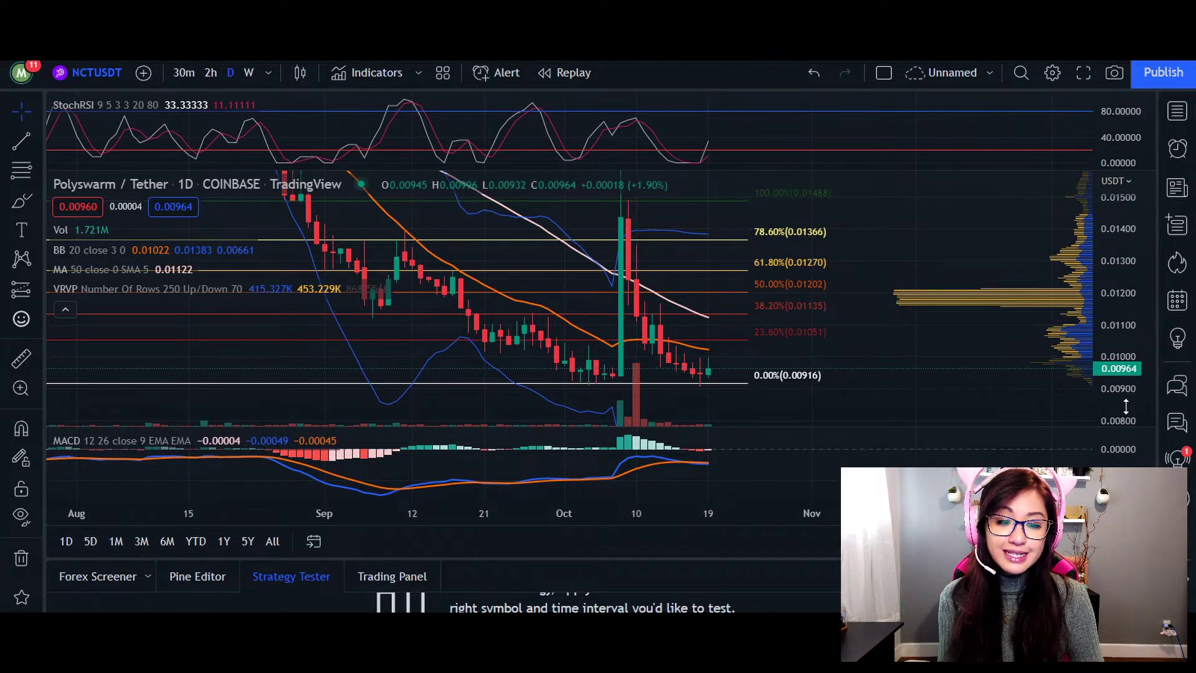
drag(1126, 408, 1122, 379)
drag(951, 361, 943, 279)
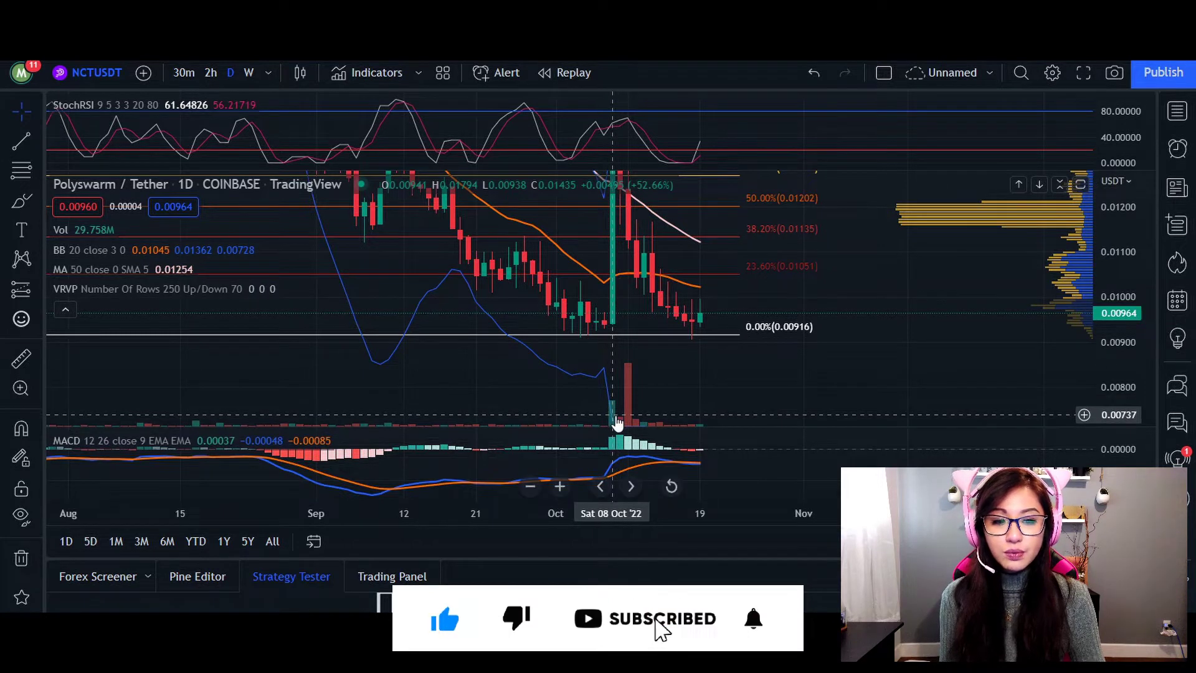
mouse_move(900, 284)
mouse_down()
mouse_move(910, 430)
mouse_move(896, 285)
mouse_up()
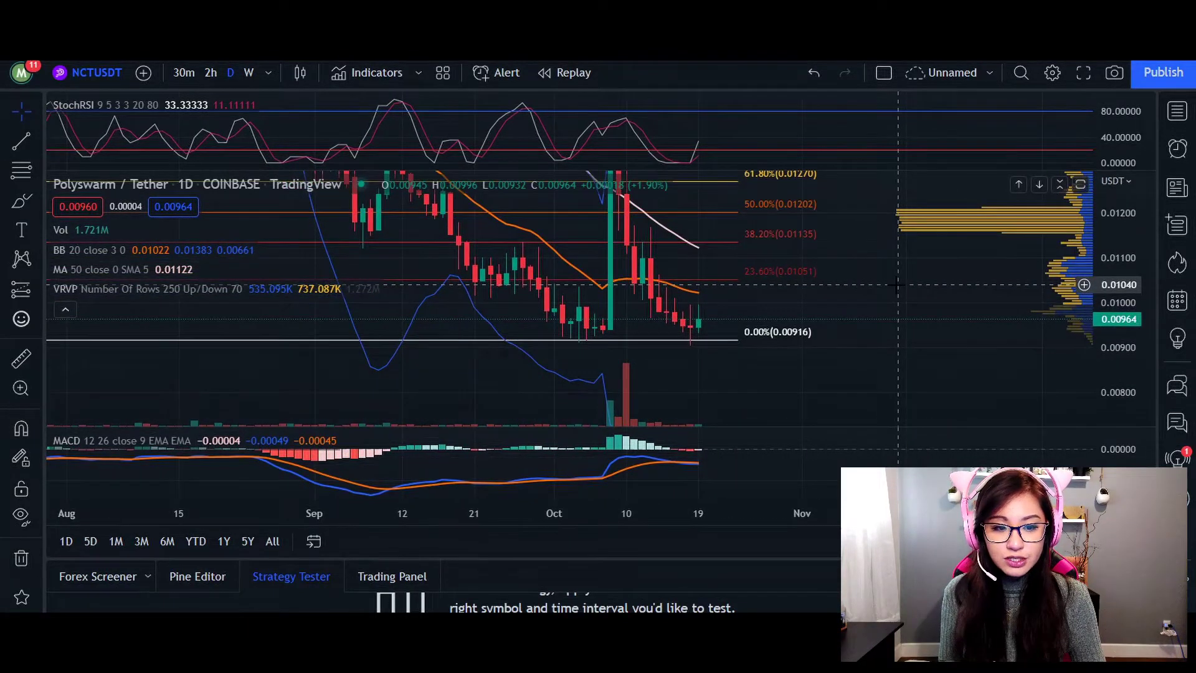
click(694, 344)
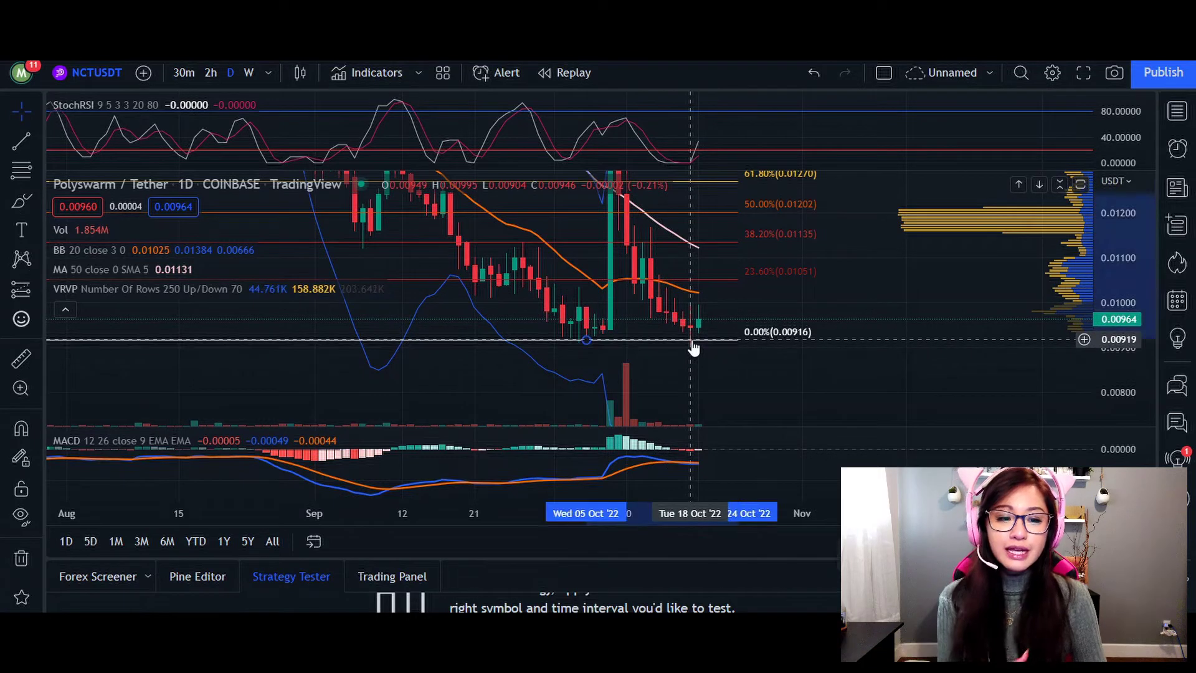
click(722, 362)
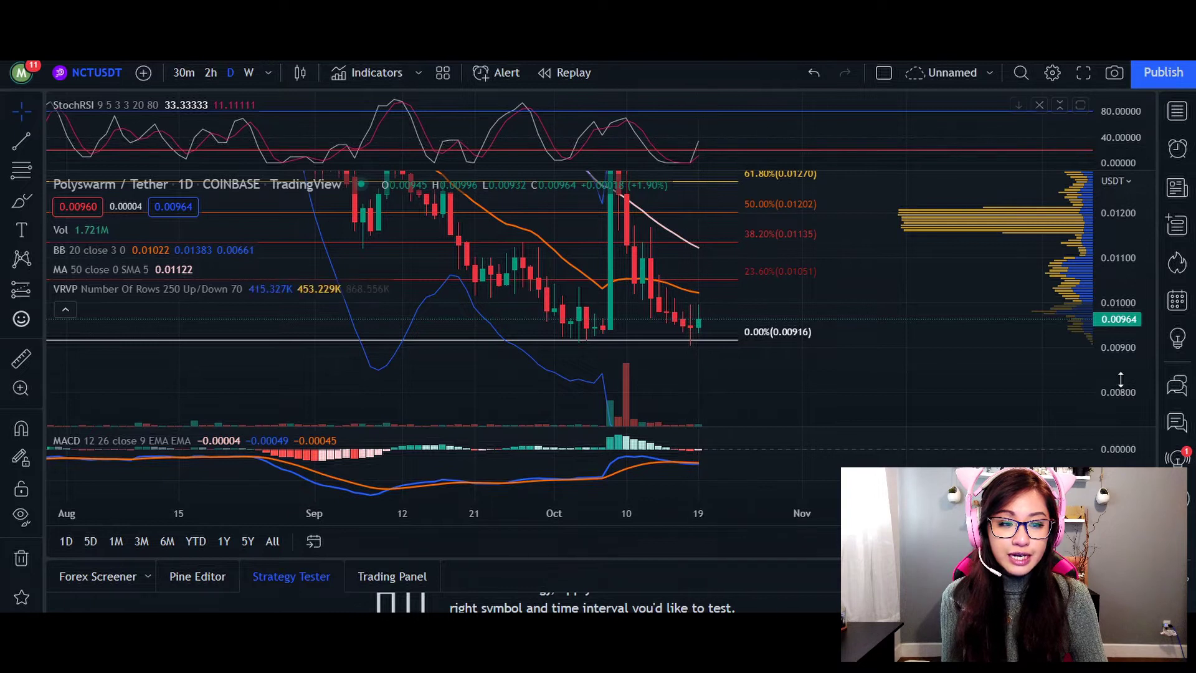
Zoom in on the latest candles near the 0% line at 0.00916 and select the Brush tool.
scroll(750, 354, up, 4)
drag(750, 353, 919, 306)
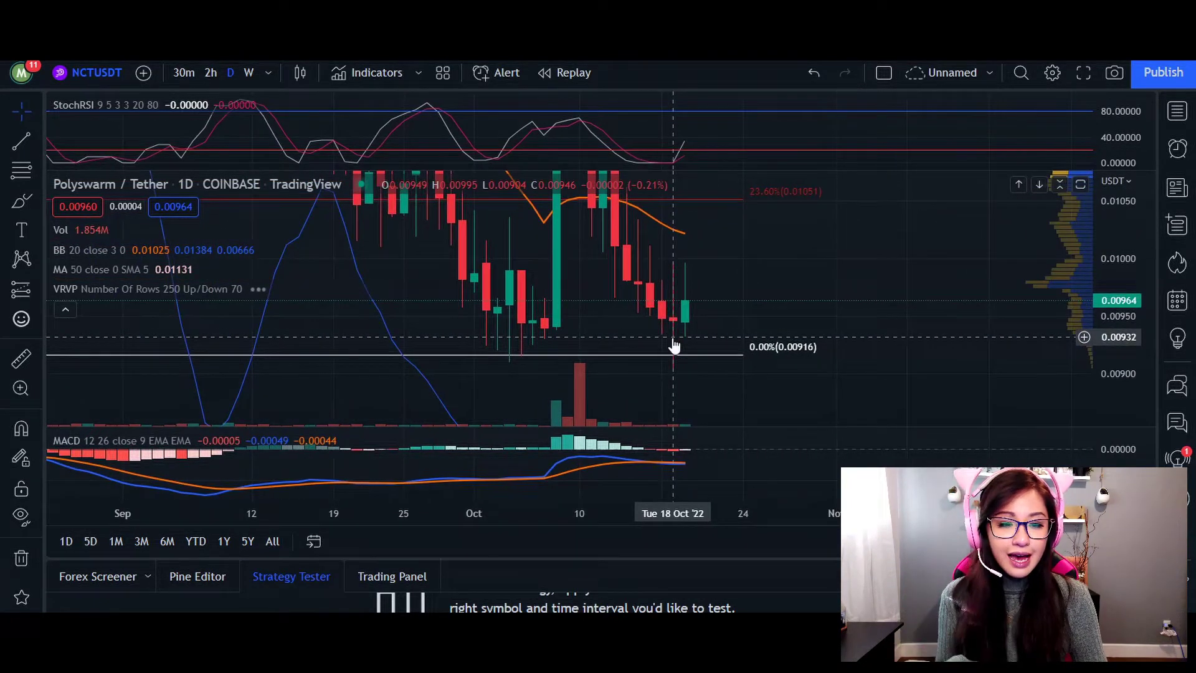
drag(683, 325, 709, 327)
scroll(709, 329, right, 3)
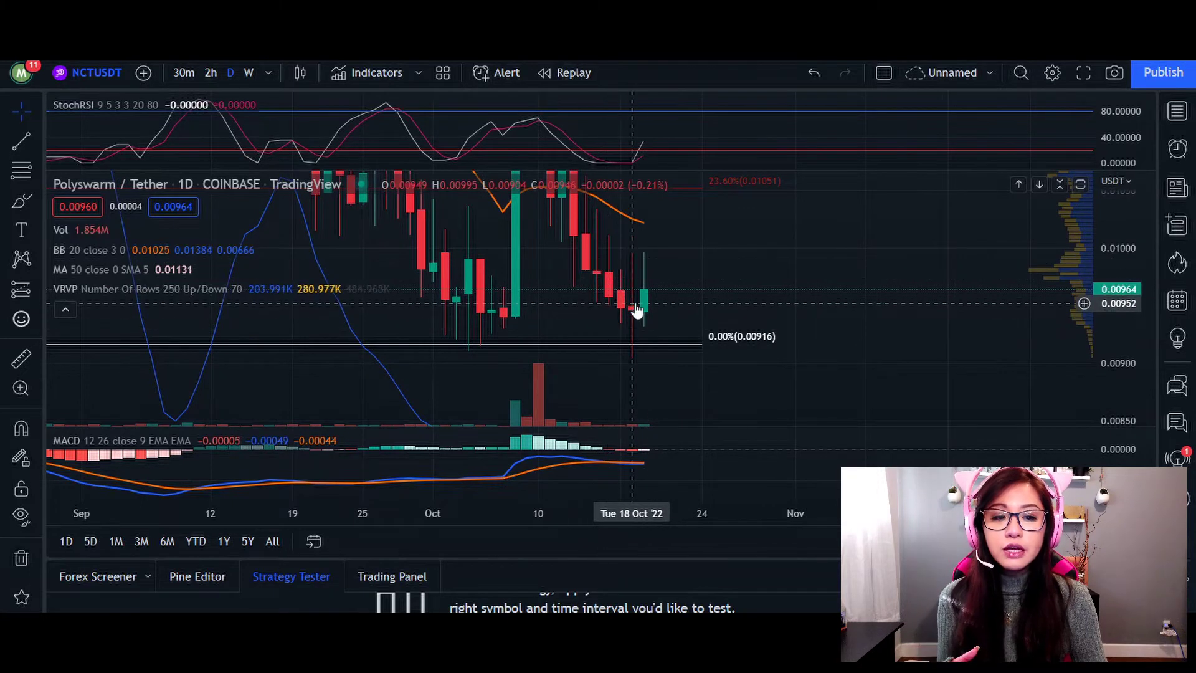
drag(679, 223, 676, 271)
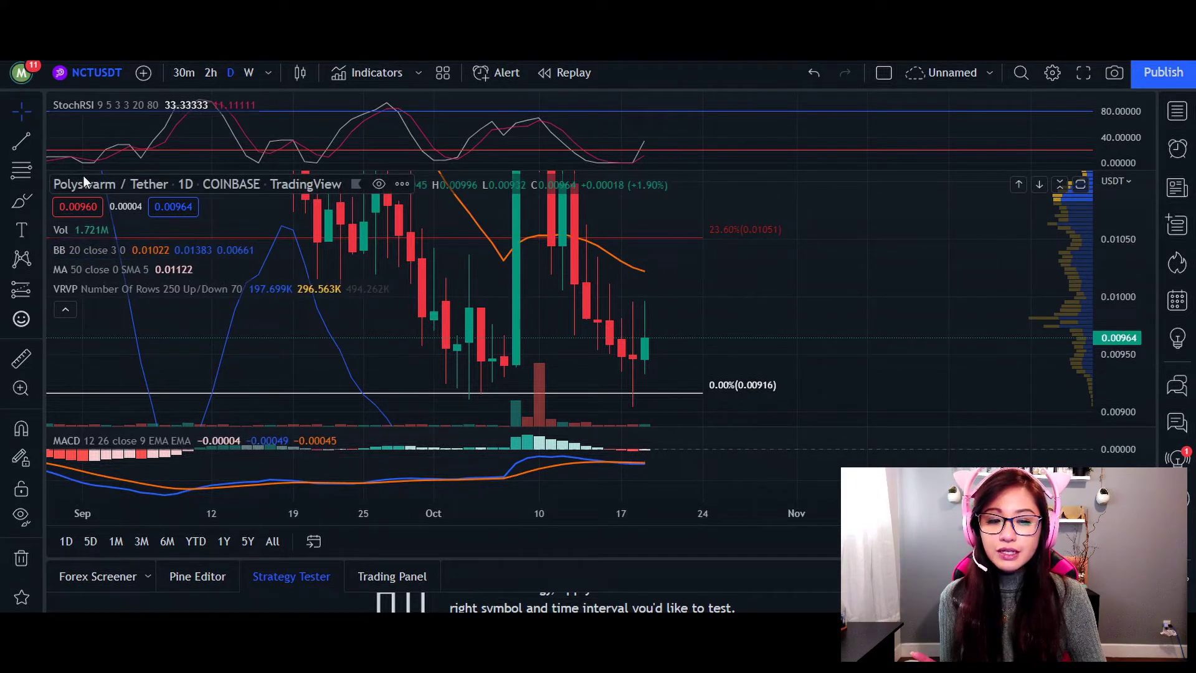
click(21, 201)
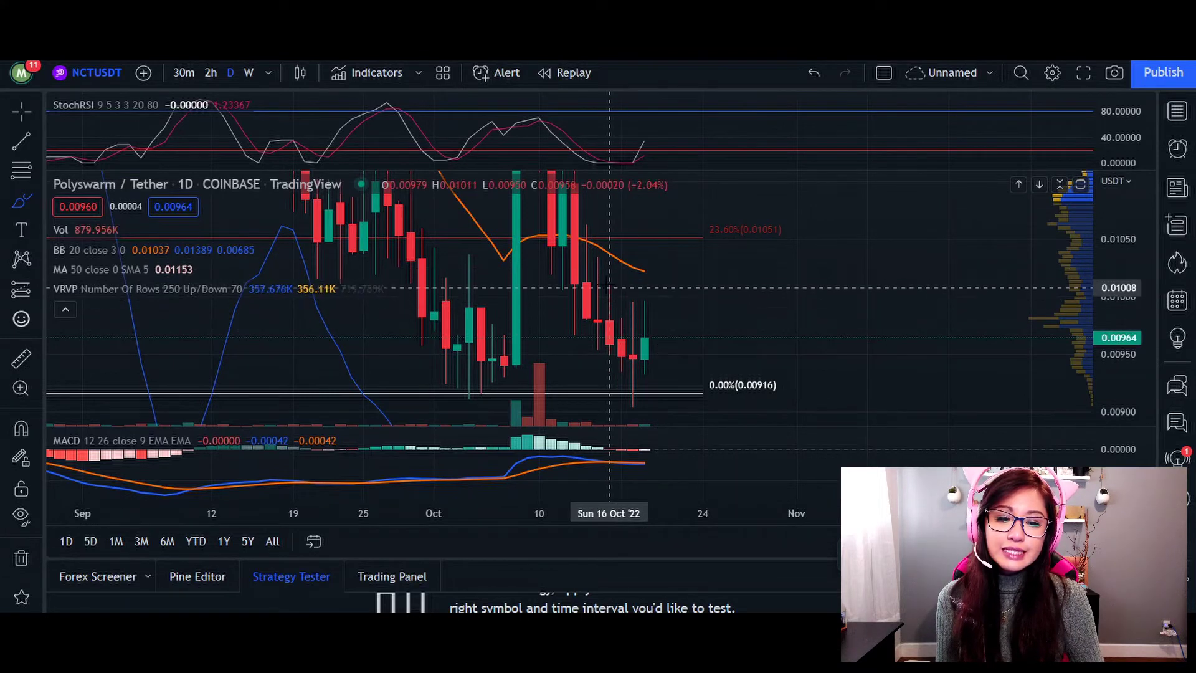
Draw three pink arcs above the latest daily candles, then rescale the price and MACD axes.
mouse_move(633, 273)
mouse_down()
mouse_move(645, 253)
mouse_move(634, 223)
mouse_move(610, 211)
mouse_up()
mouse_move(625, 294)
mouse_down()
mouse_move(646, 273)
mouse_move(650, 299)
mouse_move(668, 273)
mouse_up()
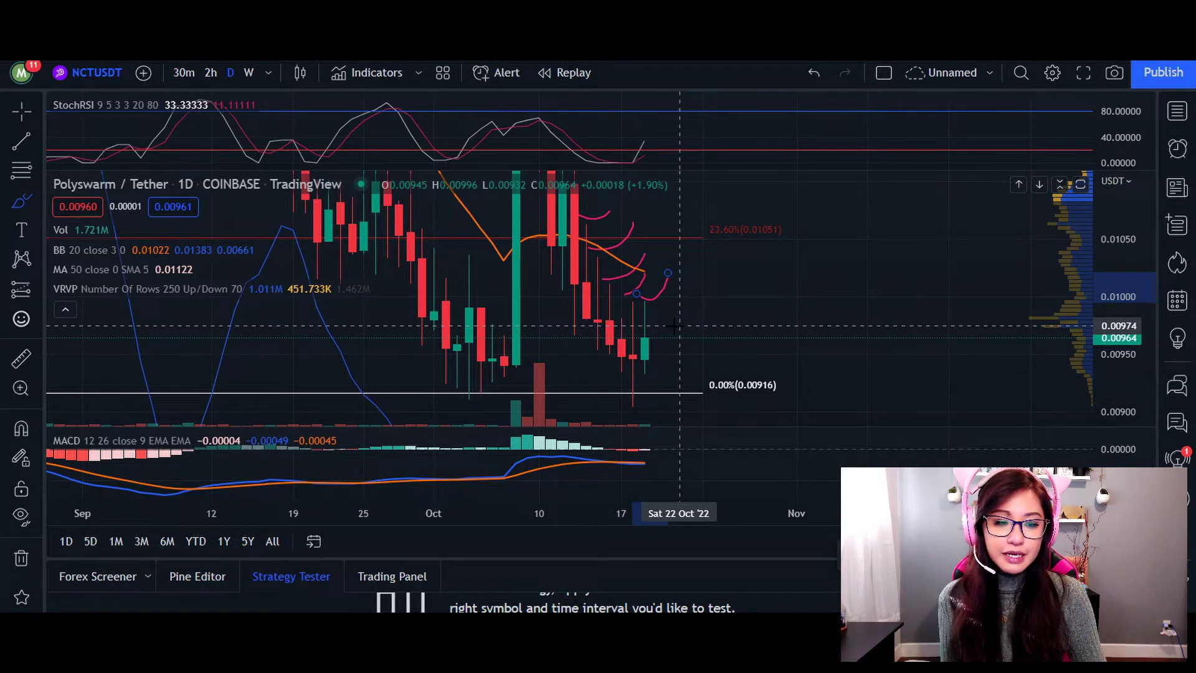
drag(1121, 358, 1121, 275)
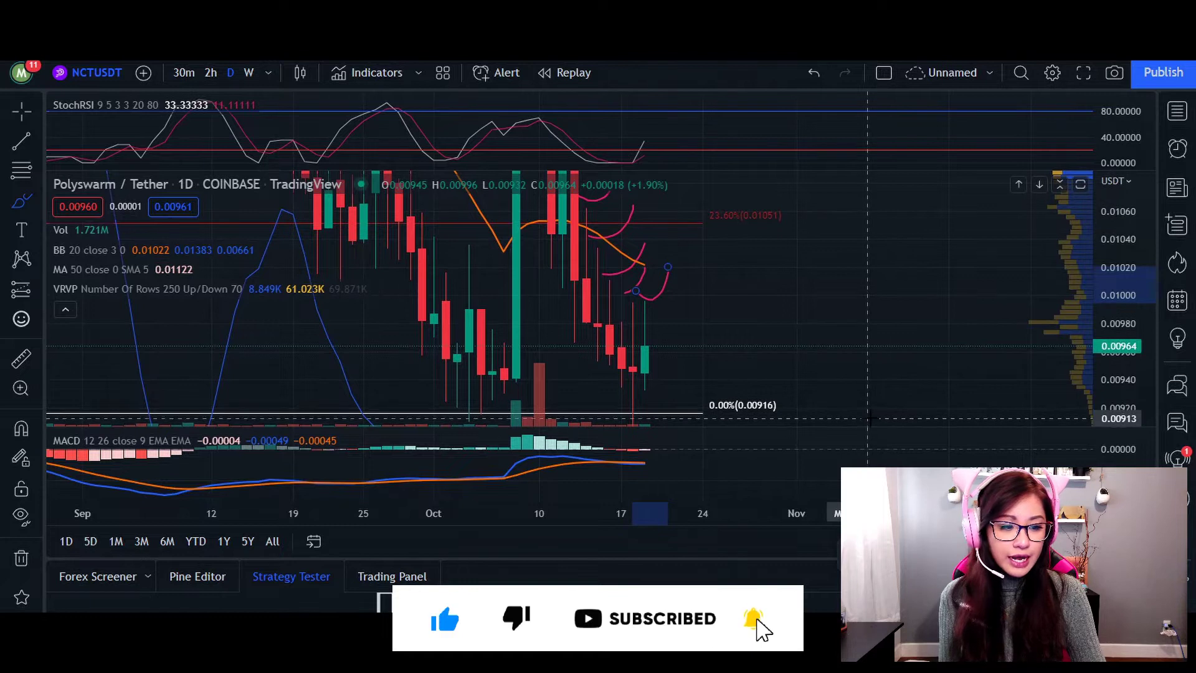
drag(1120, 478, 1119, 355)
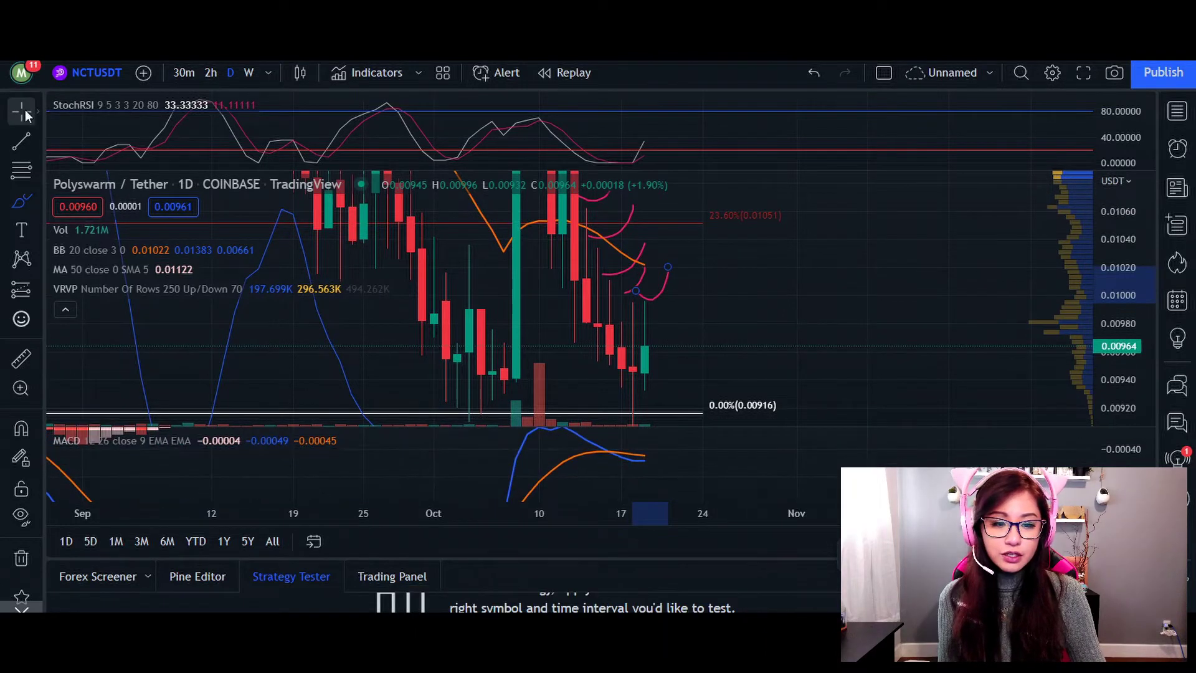
drag(716, 490, 673, 447)
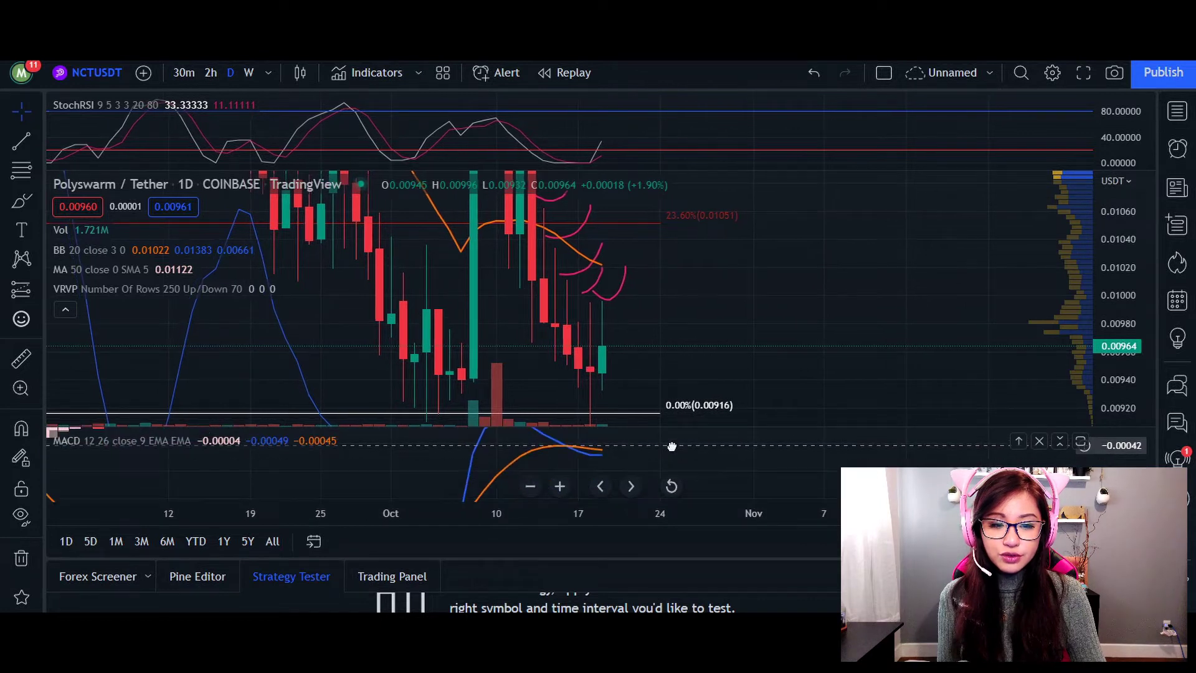
drag(1122, 262, 1126, 339)
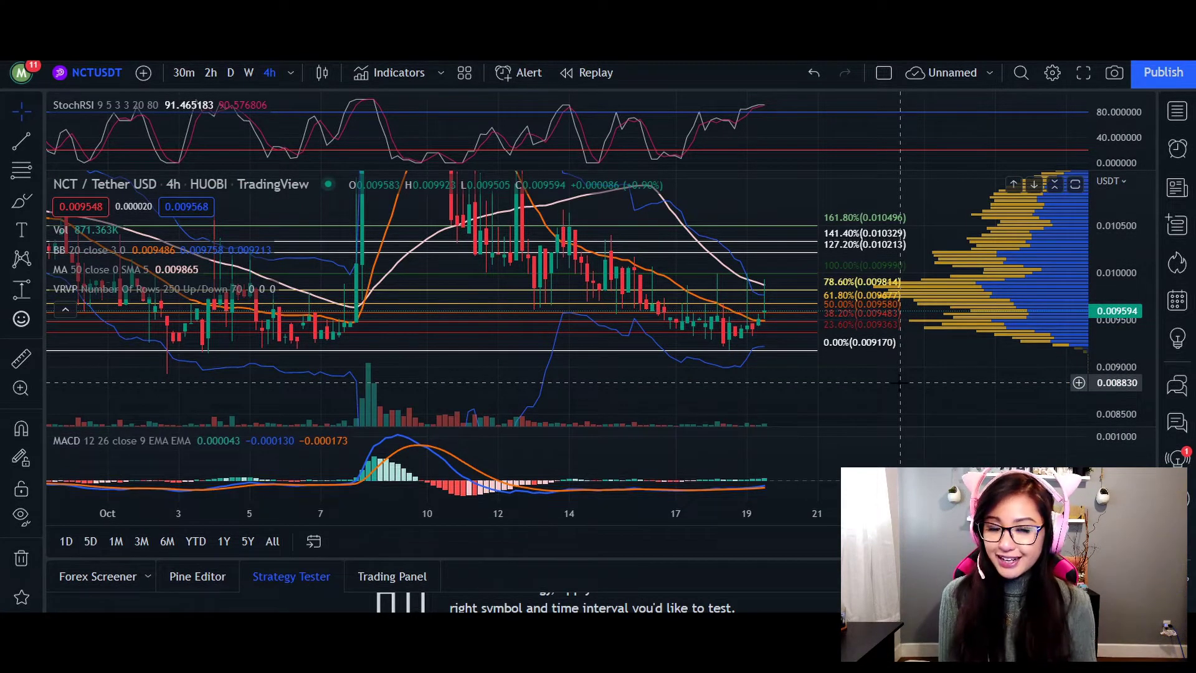
Stretch the 4-hour price scale and zoom in on the last several days of candles.
drag(1116, 383, 1071, 248)
scroll(844, 355, up, 8)
drag(608, 371, 922, 360)
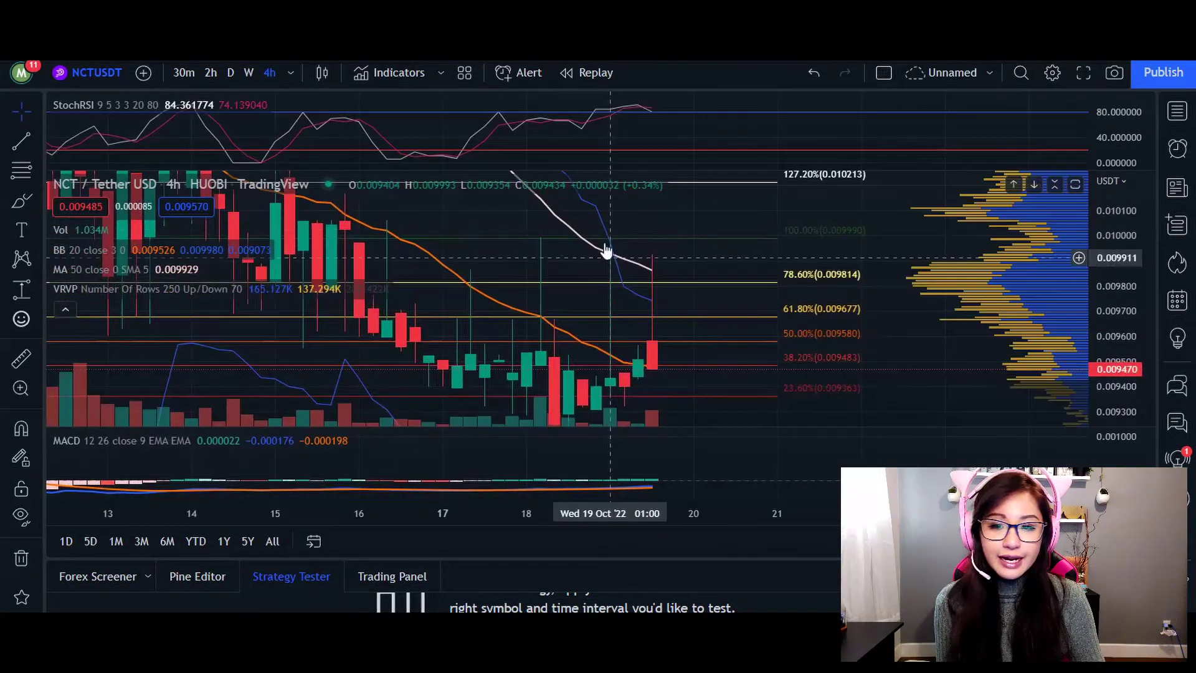
Draw four pink upward price-path curves rising from the latest 4-hour candles.
click(21, 201)
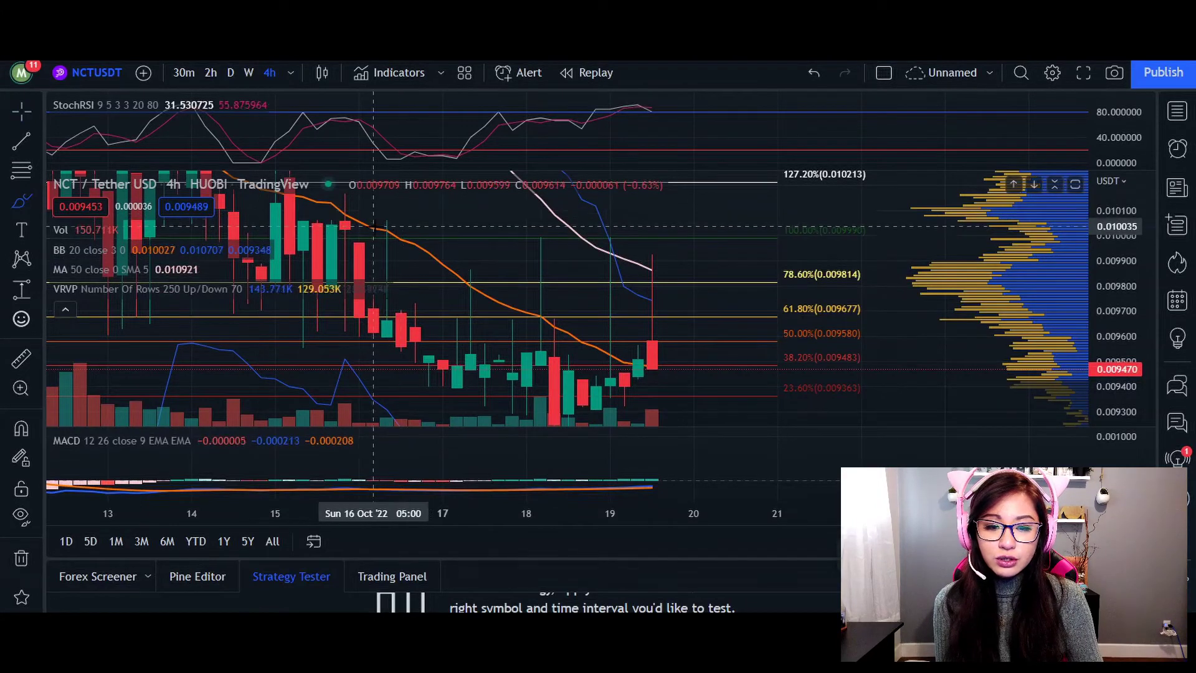
drag(377, 221, 416, 207)
mouse_move(461, 275)
mouse_down()
mouse_move(554, 218)
mouse_move(638, 206)
mouse_up()
drag(652, 262, 693, 199)
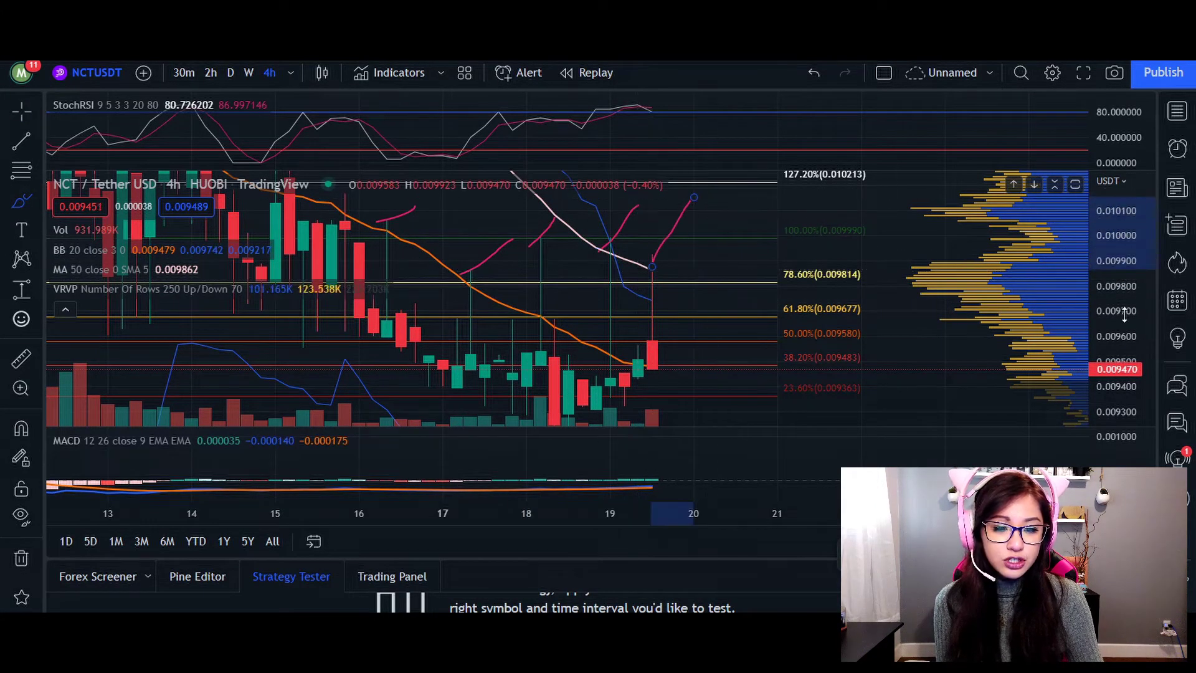
Compress the price scale to fit the curves, return to the cursor, and select the Bollinger Bands.
drag(1121, 320, 1122, 358)
click(22, 113)
click(584, 257)
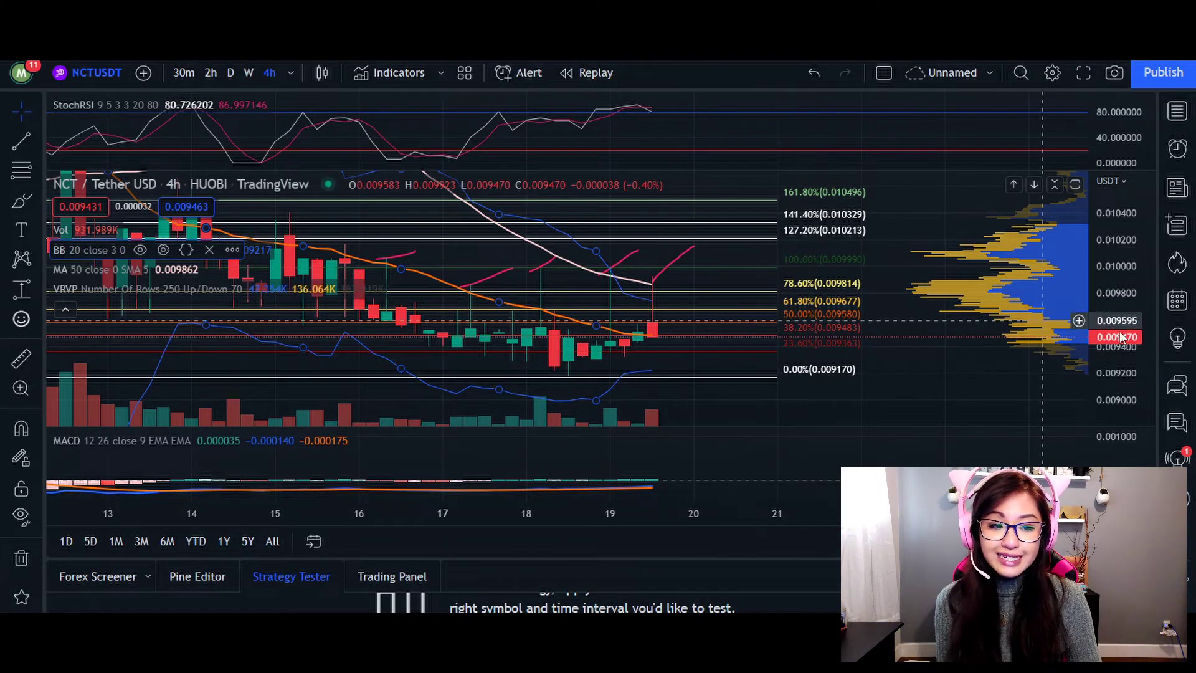
drag(1106, 387, 1102, 325)
click(933, 379)
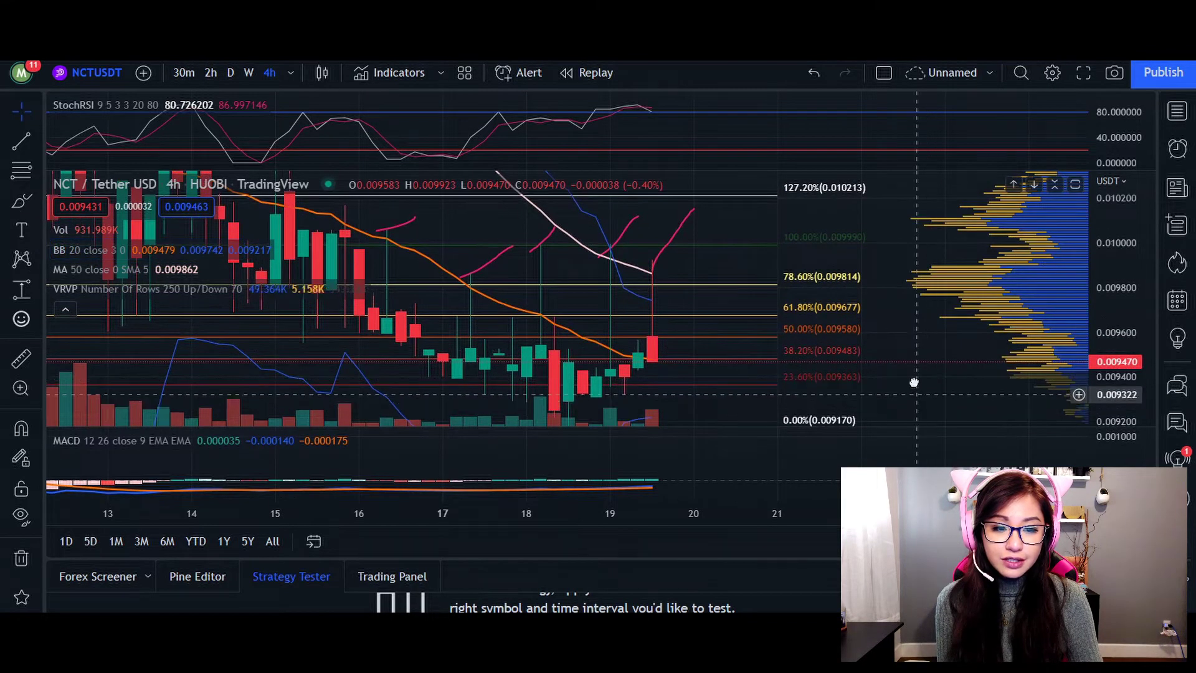
drag(900, 399, 890, 350)
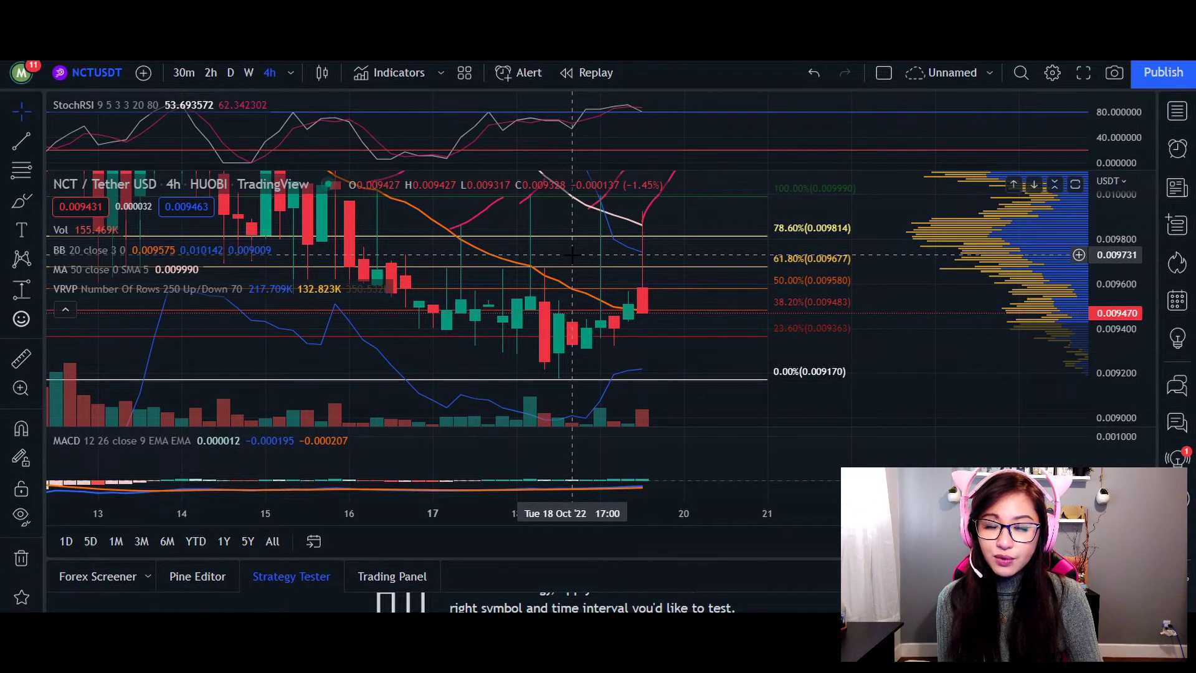
drag(1128, 401, 1123, 340)
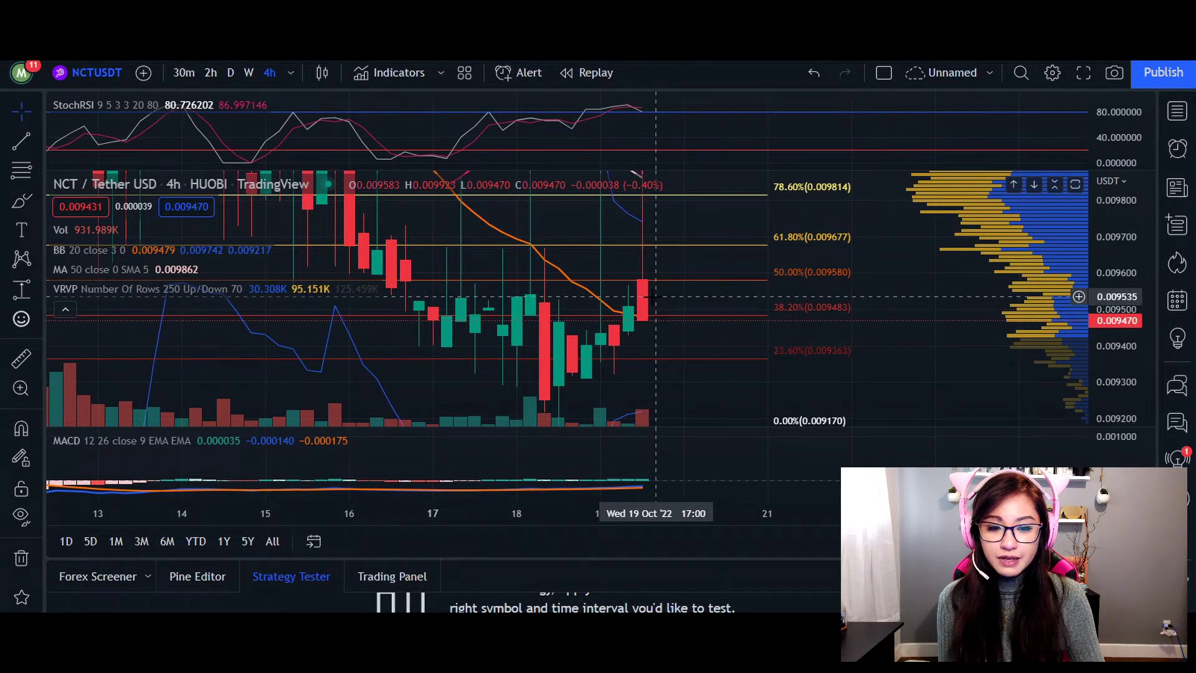
click(629, 220)
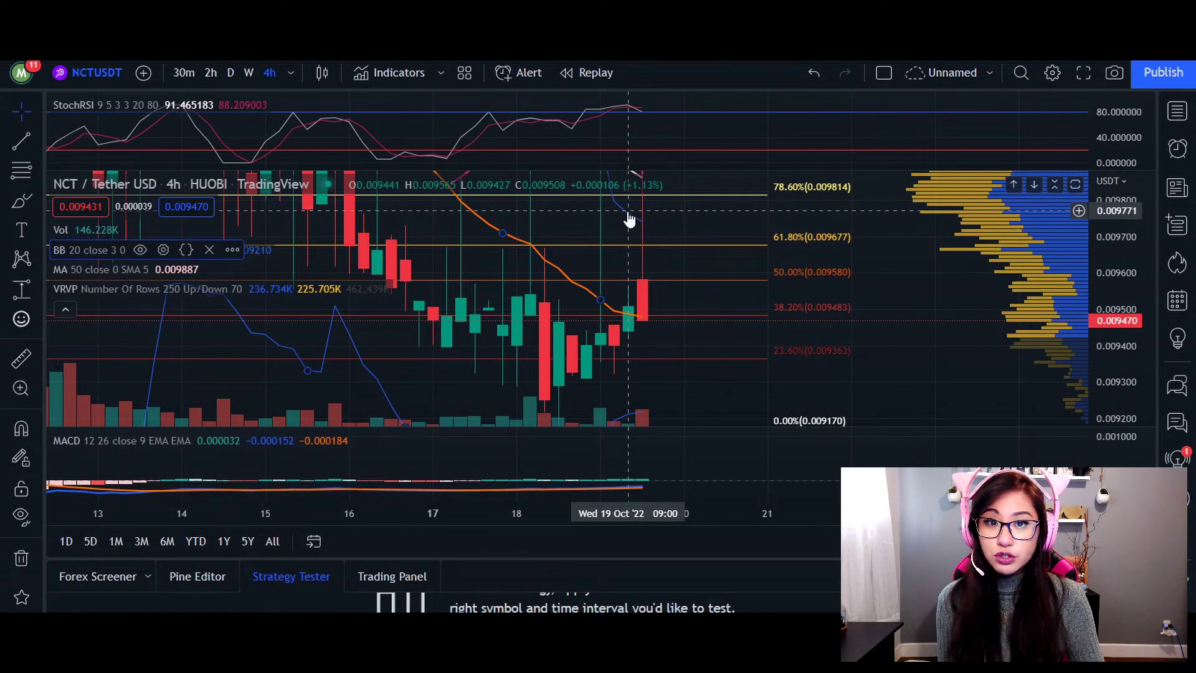
drag(671, 225, 671, 269)
drag(1108, 270, 1116, 381)
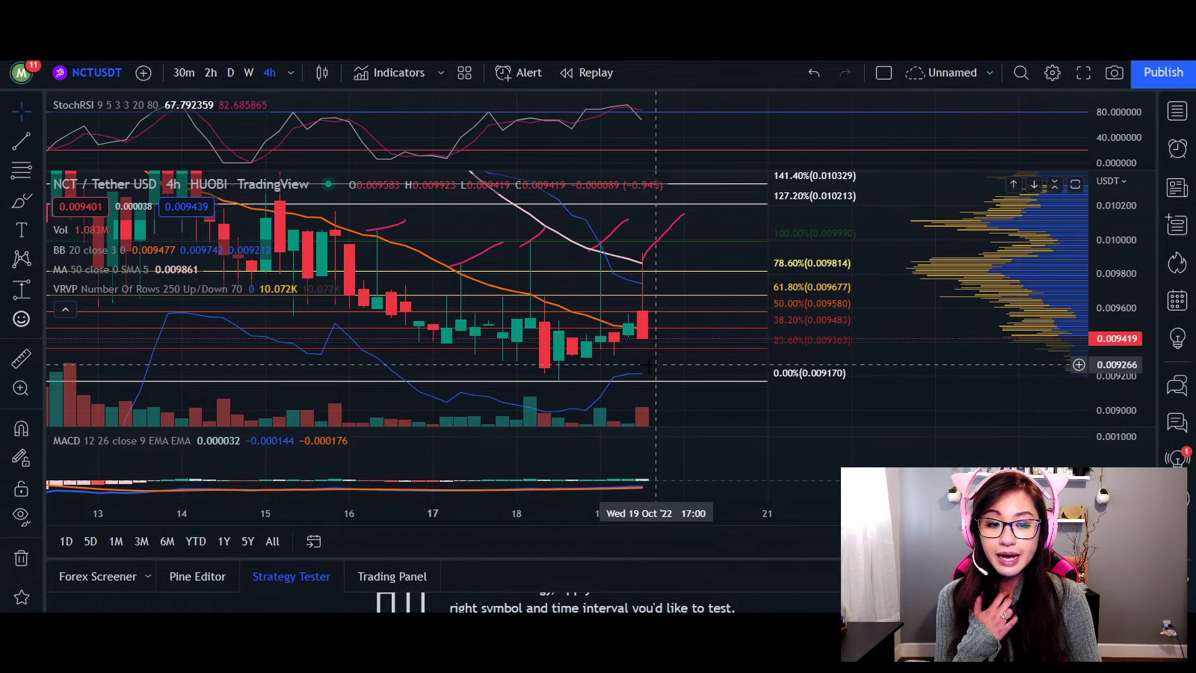
drag(651, 360, 646, 318)
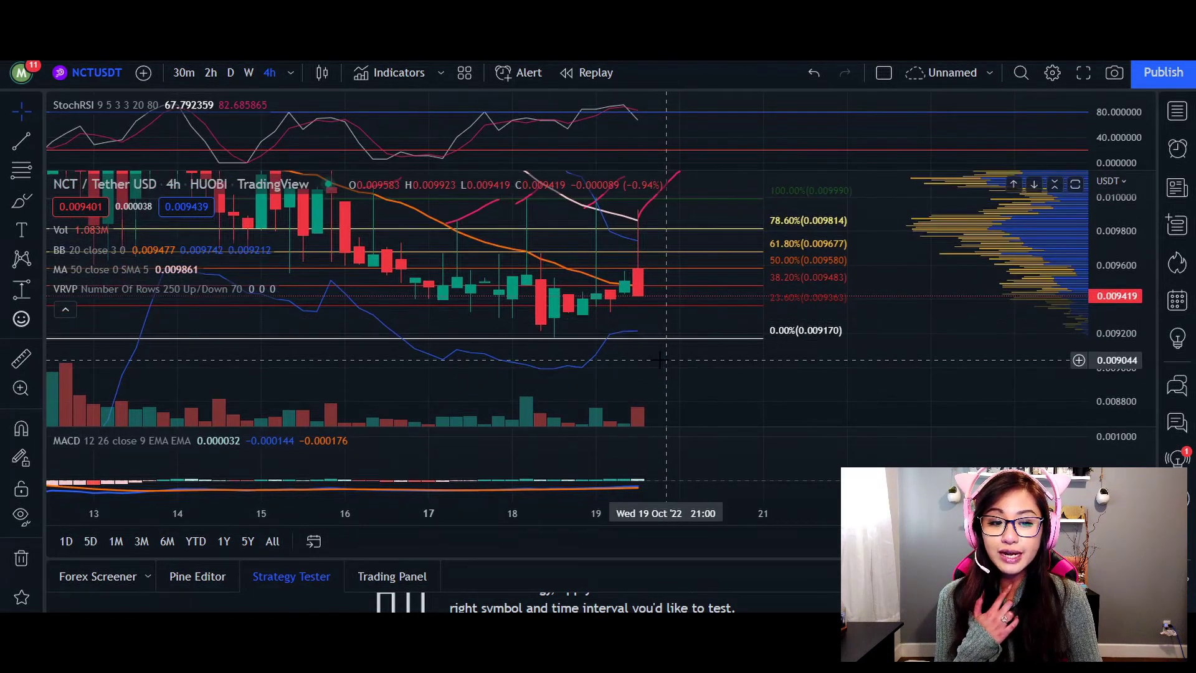
click(653, 339)
scroll(671, 389, down, 3)
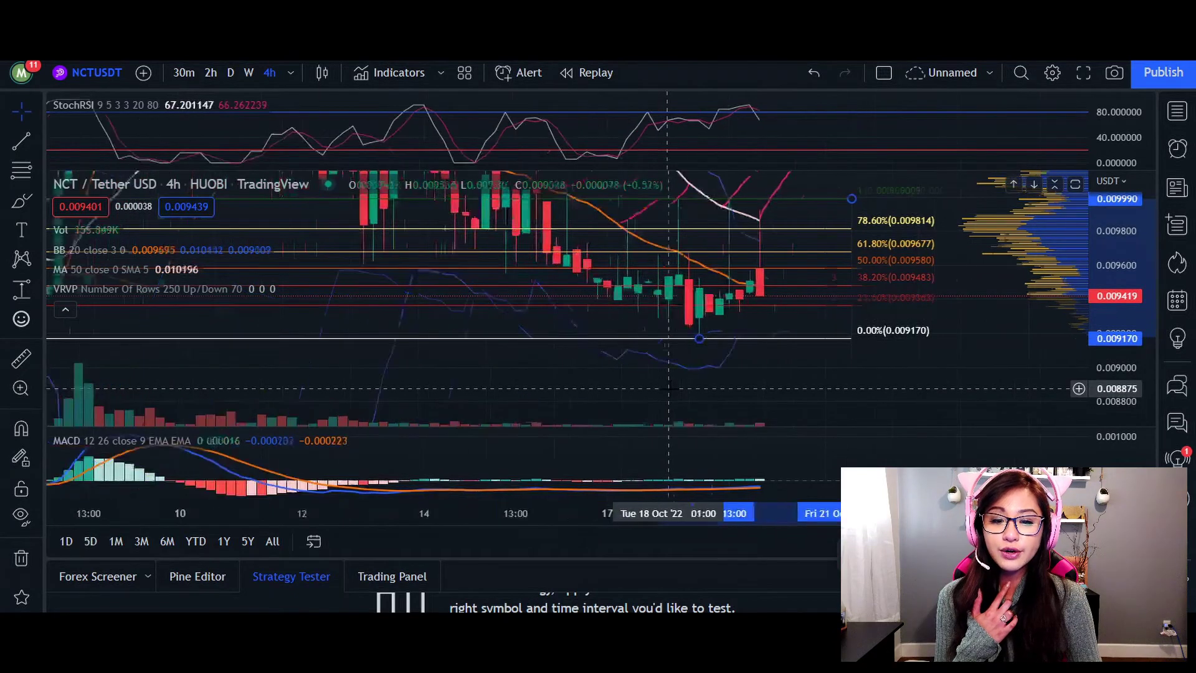
scroll(670, 389, down, 2)
scroll(670, 388, down, 2)
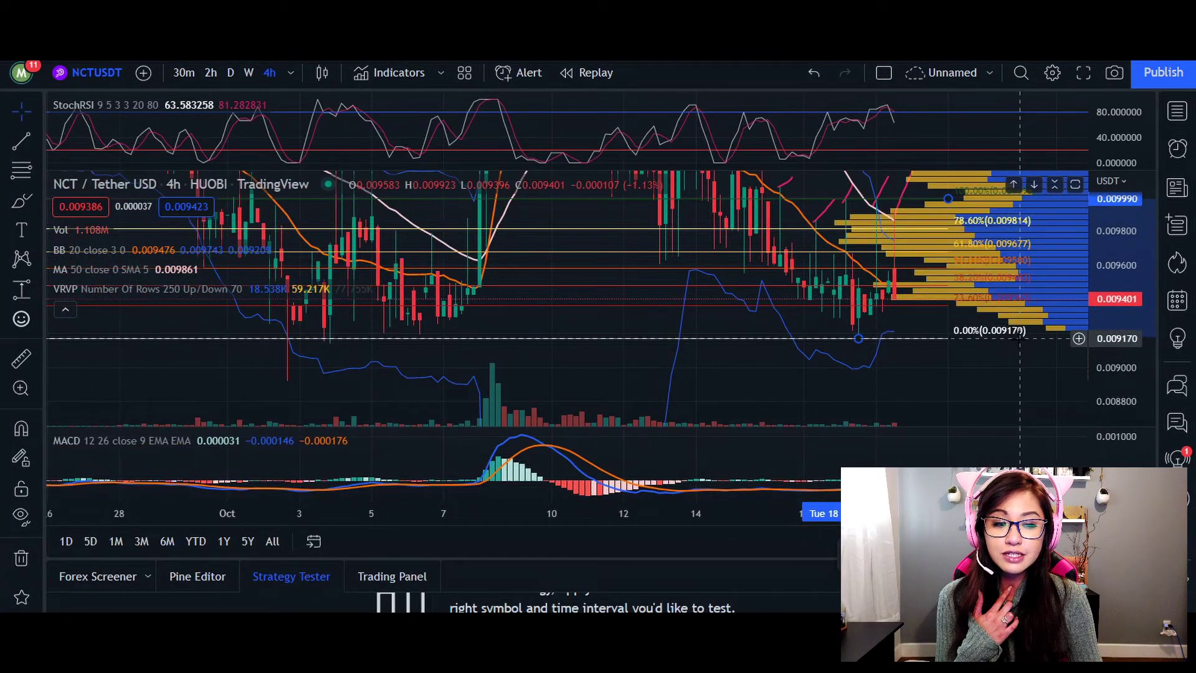
drag(1014, 352, 896, 356)
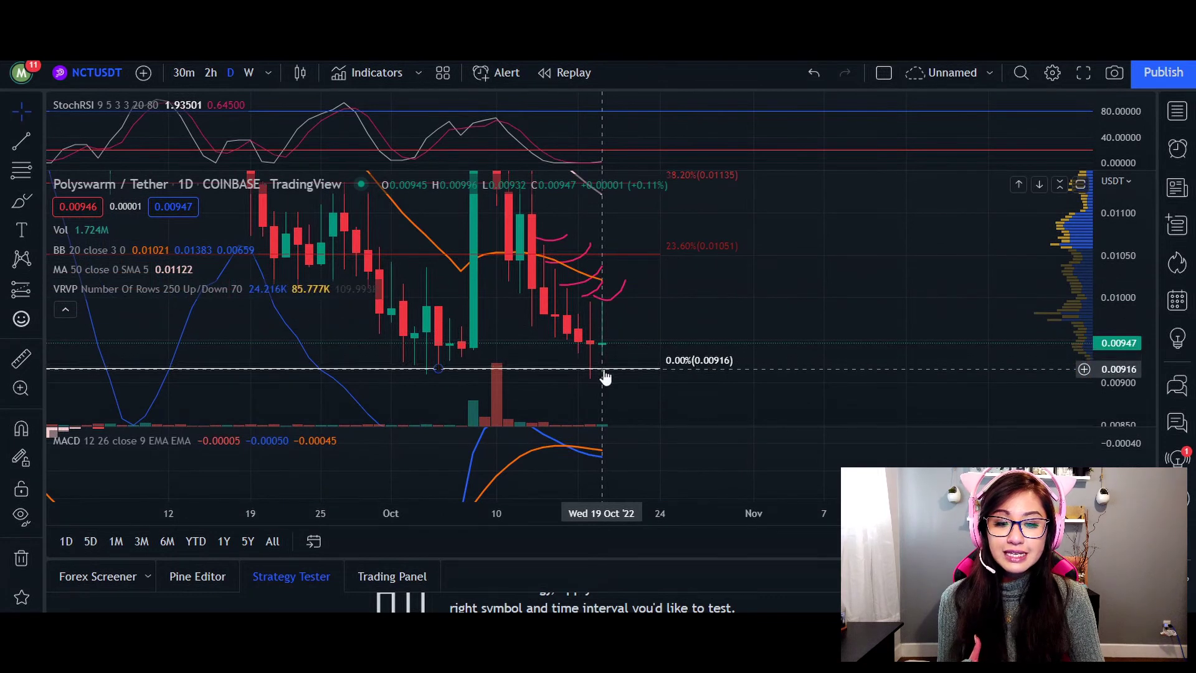
click(598, 369)
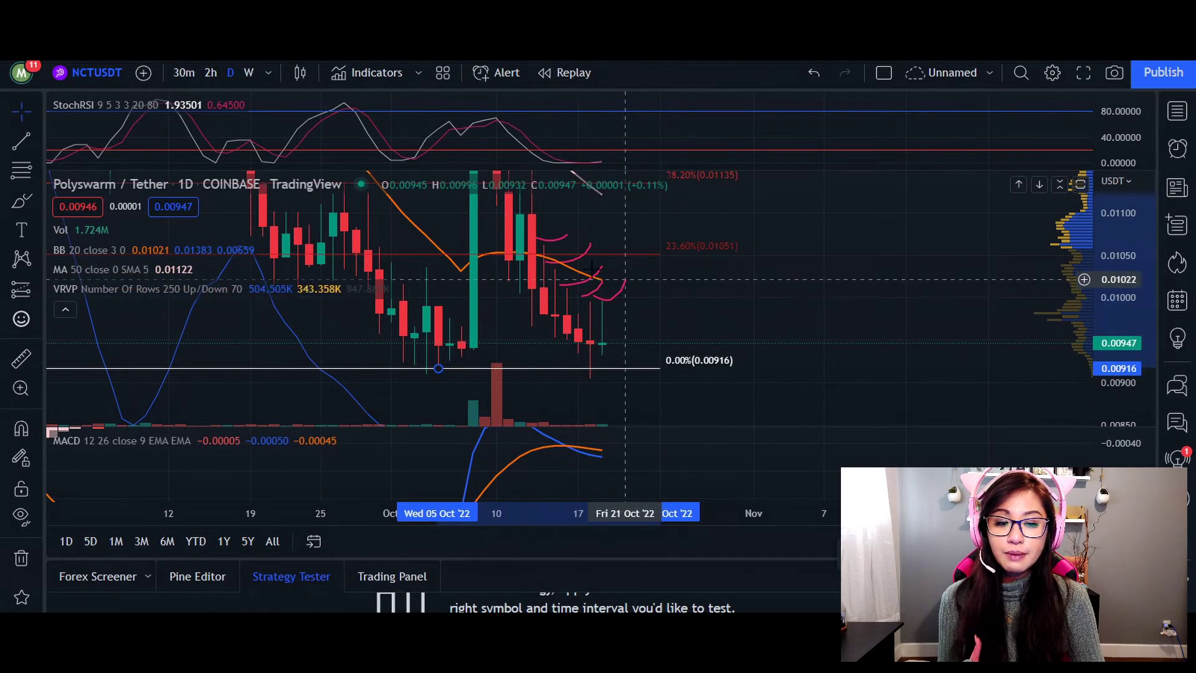